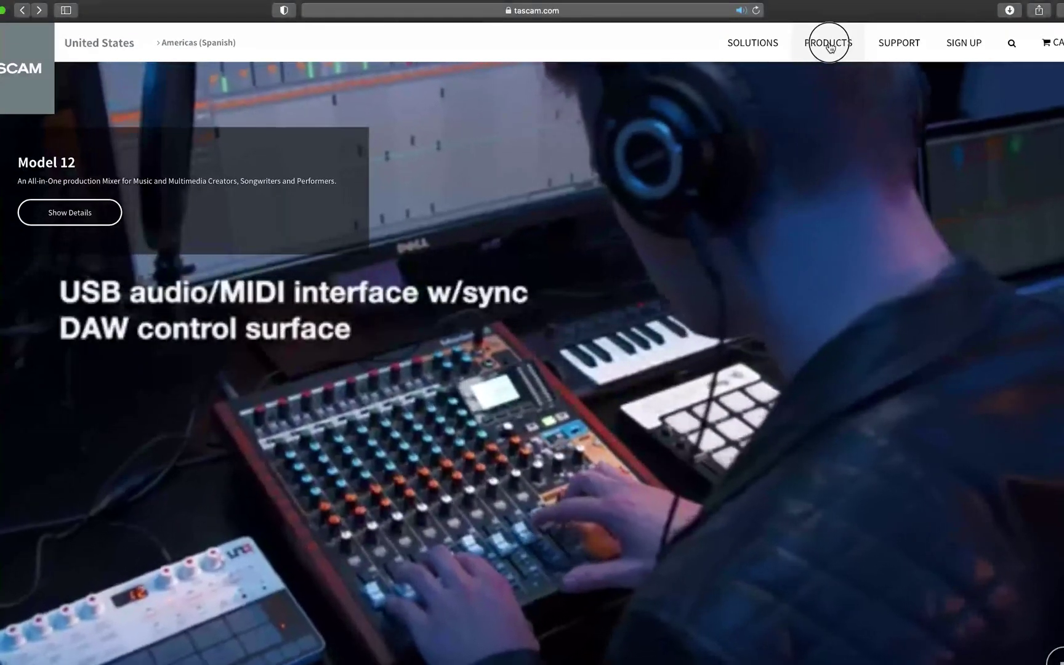
Go to Products > US-1x2HR and show its Downloads section.
{"action": "left_click", "coordinate": [447, 121]}
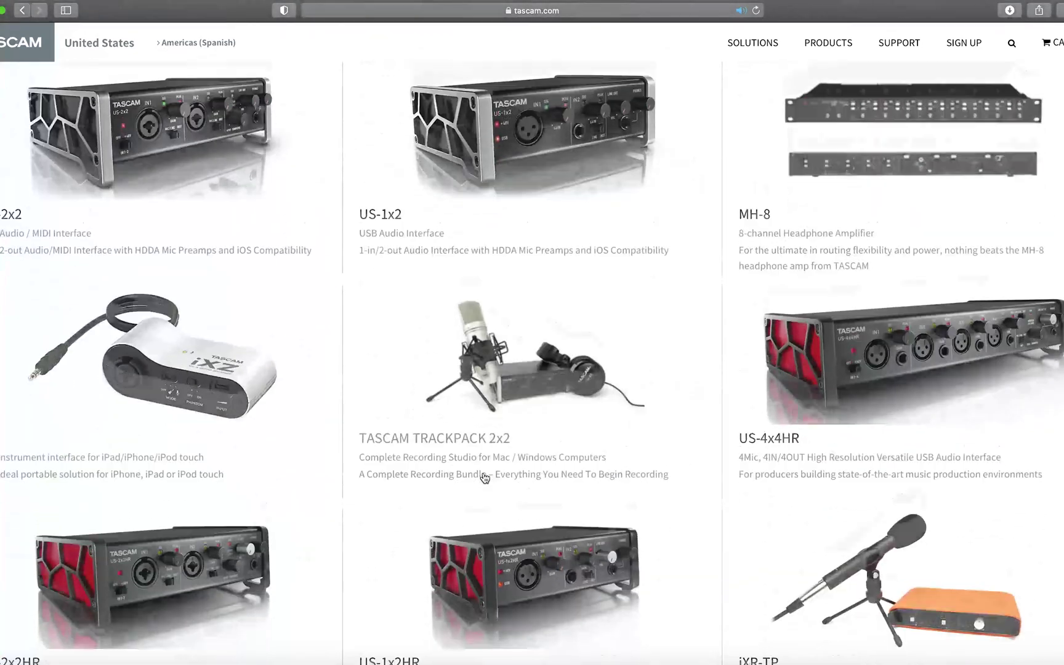
{"action": "scroll", "coordinate": [484, 477], "scroll_direction": "down", "scroll_amount": 5}
{"action": "left_click", "coordinate": [494, 447]}
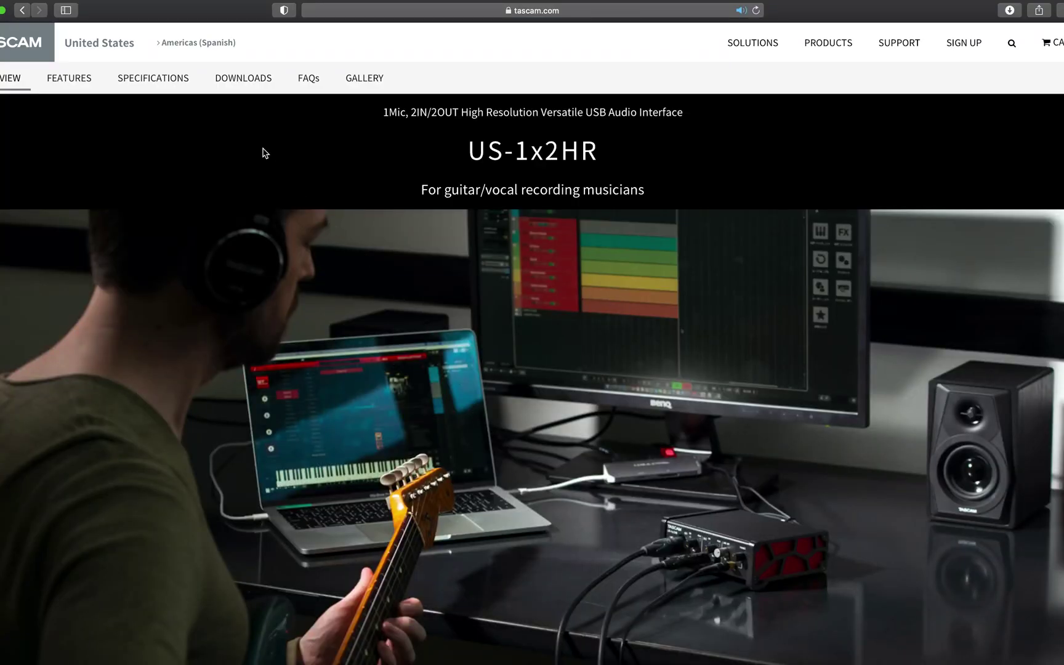
{"action": "left_click", "coordinate": [248, 87]}
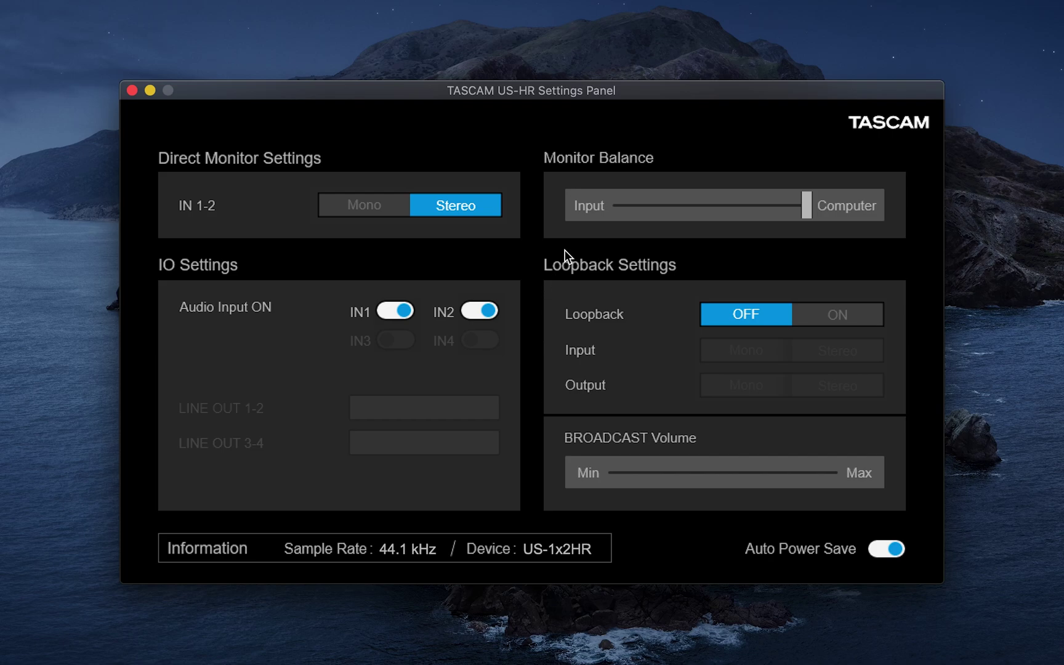
Switch Loopback to ON in the Loopback Settings section.
{"action": "left_click", "coordinate": [841, 315]}
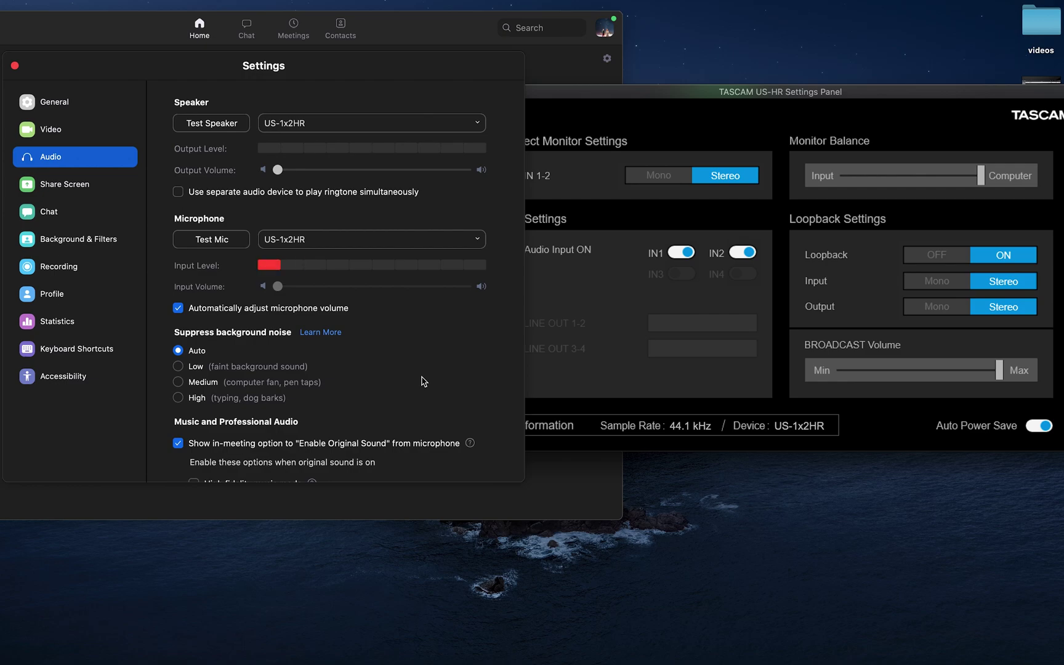
Toggle Loopback off and back on while watching Zoom's input level.
{"action": "left_click", "coordinate": [949, 261]}
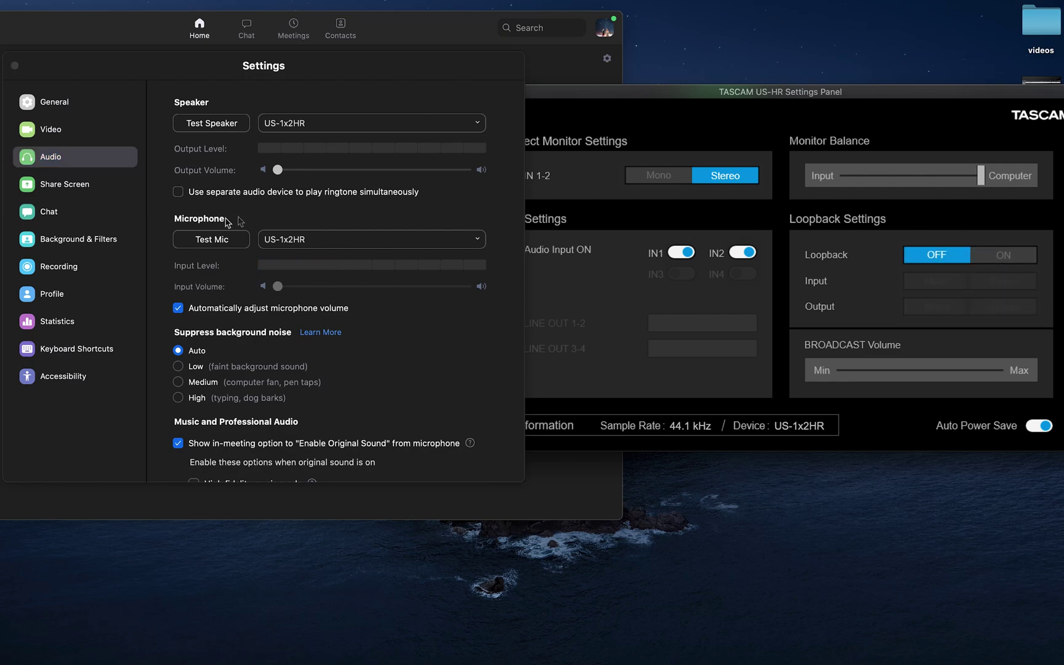
{"action": "left_click", "coordinate": [1011, 261]}
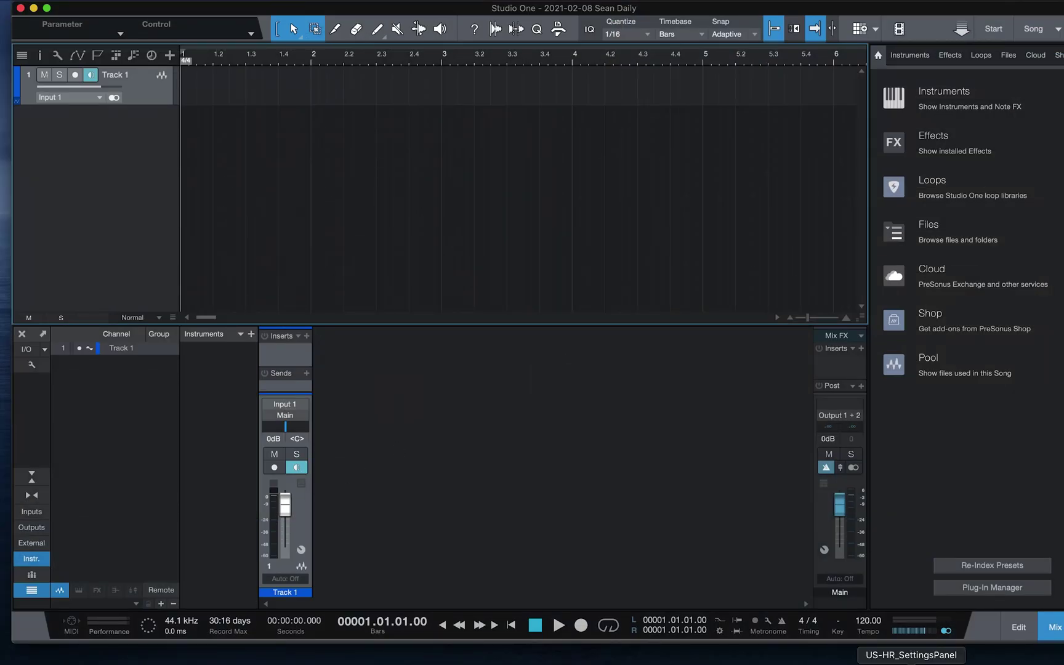
Enable Loopback in the TASCAM panel, record-arm Track 1 in Studio One, and start recording.
{"action": "left_click", "coordinate": [937, 647]}
{"action": "left_click", "coordinate": [1051, 262]}
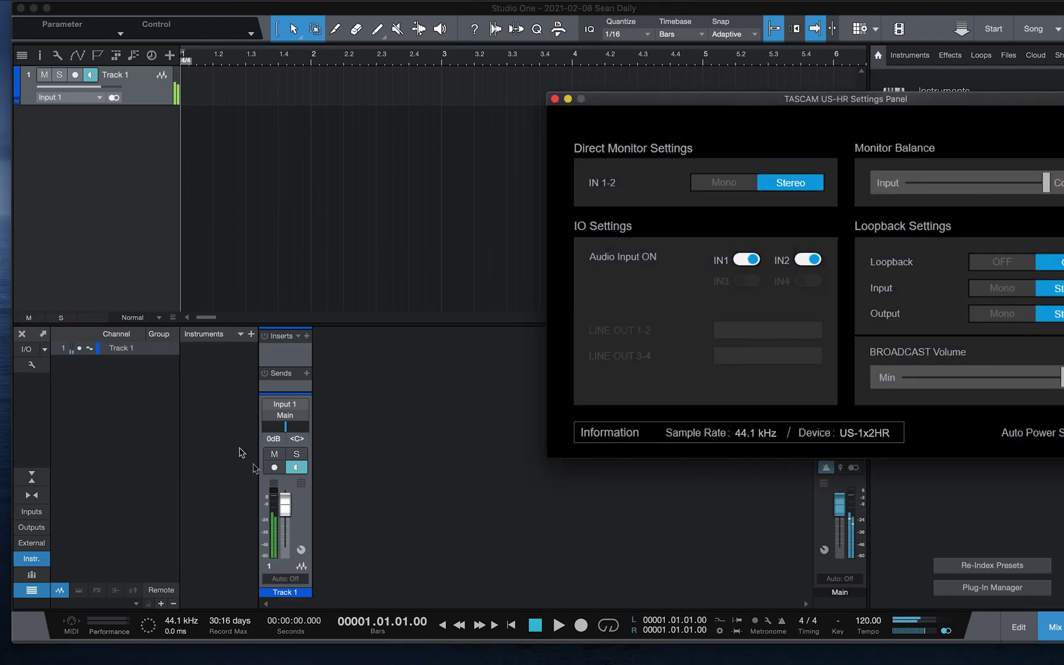
{"action": "left_click", "coordinate": [375, 539]}
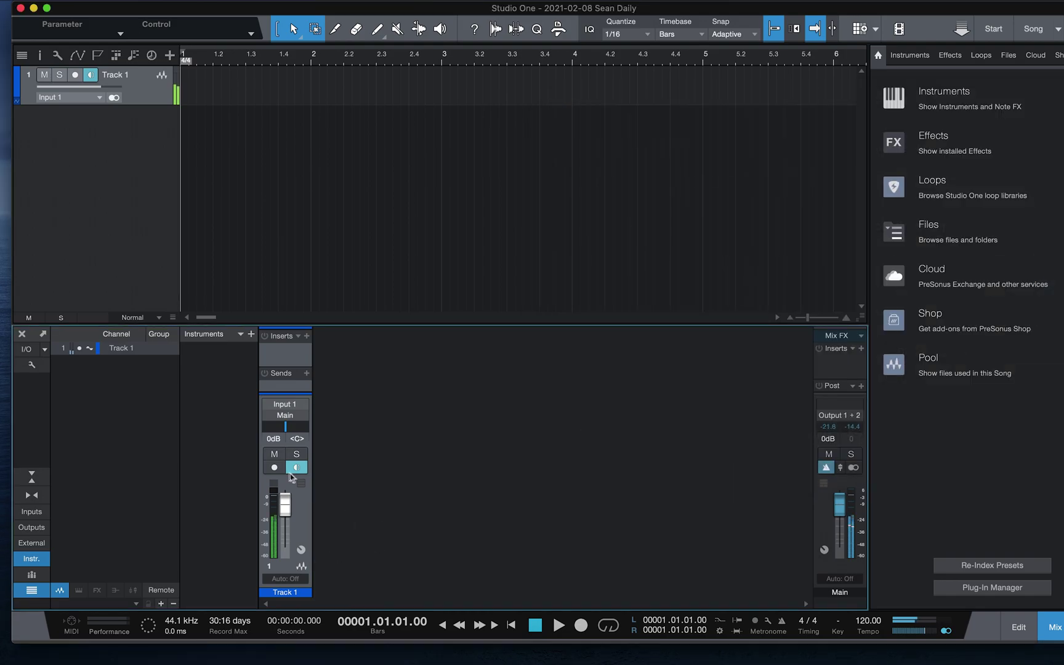
{"action": "left_click", "coordinate": [275, 468]}
{"action": "left_click", "coordinate": [581, 626]}
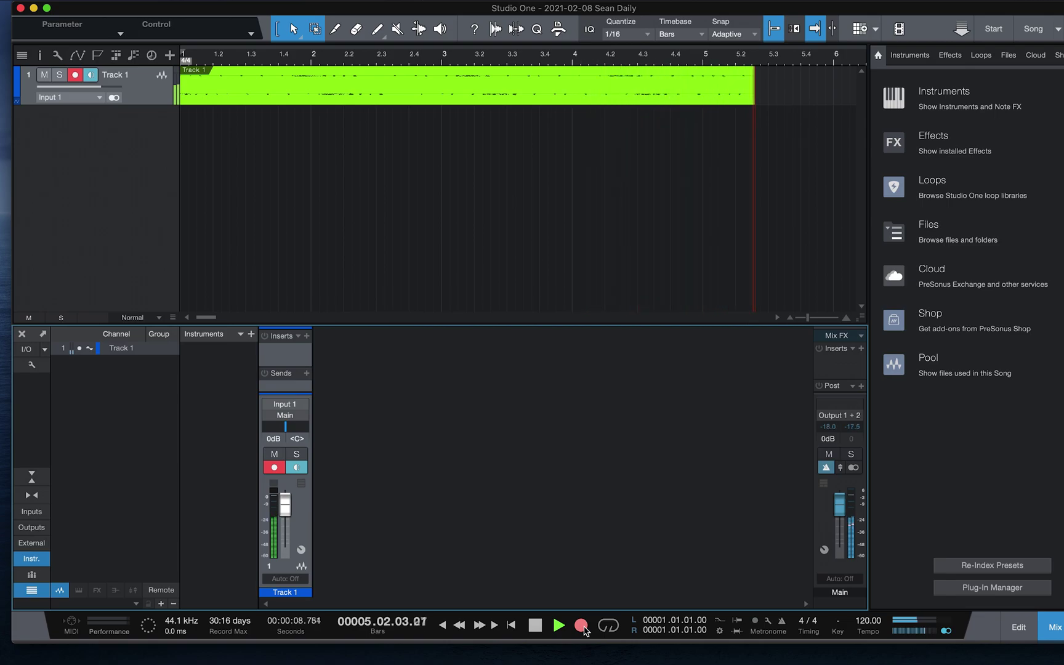
Stop the recording at about five bars and disable Track 1's input monitoring.
{"action": "left_click", "coordinate": [582, 626]}
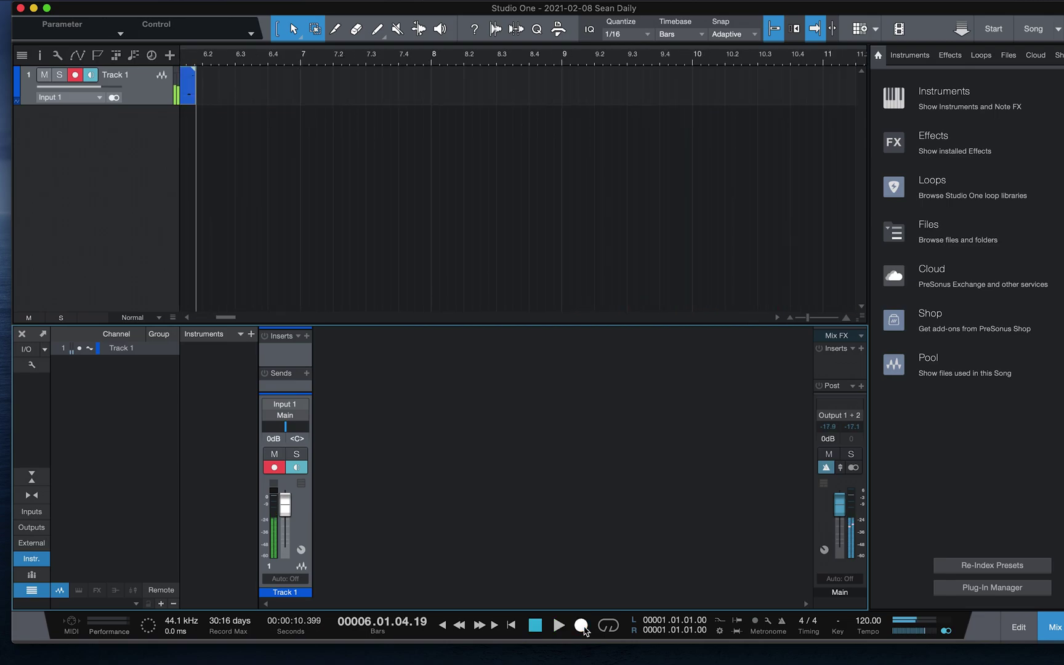
{"action": "left_click", "coordinate": [296, 467]}
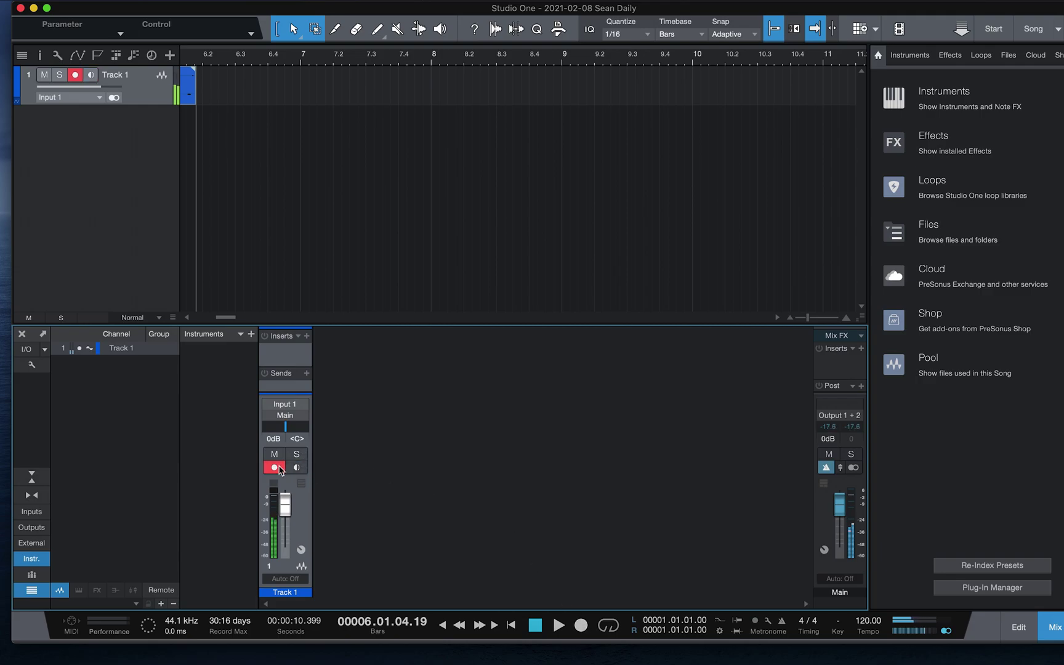